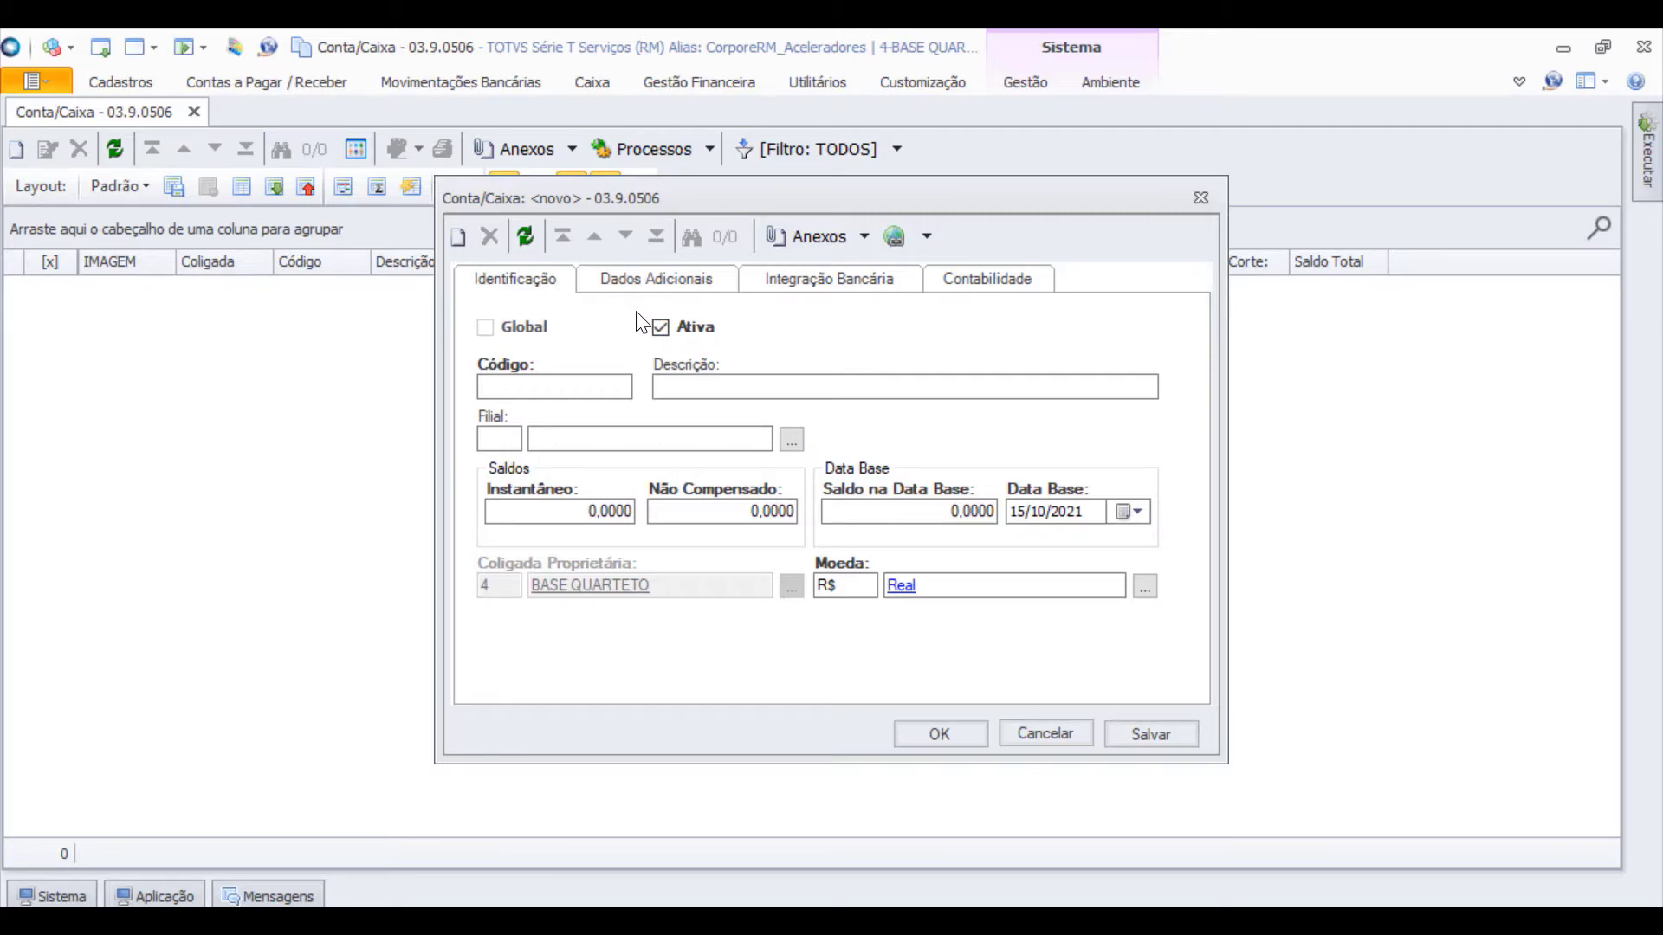
# - Enter code 001 and a description giving the current account's number and the bank BMG for the new cash/bank account
pyautogui.click(550, 383)
pyautogui.write('001')
pyautogui.press('Tab')
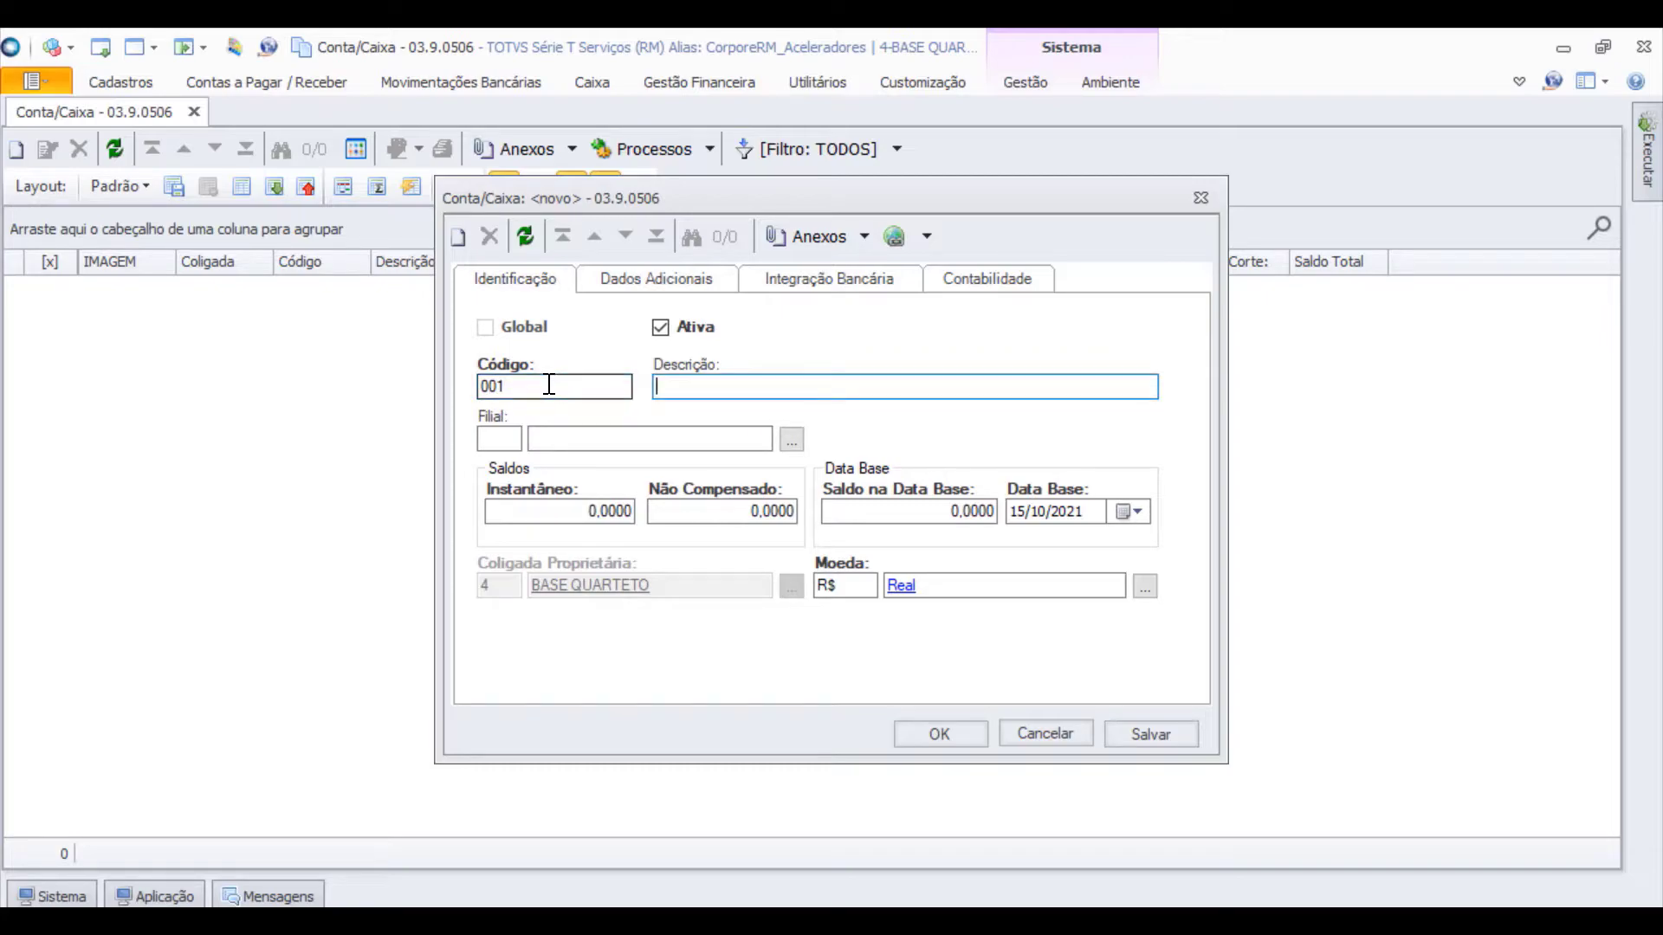
pyautogui.write('CC - 123456-7 BMG')
pyautogui.press('Tab')
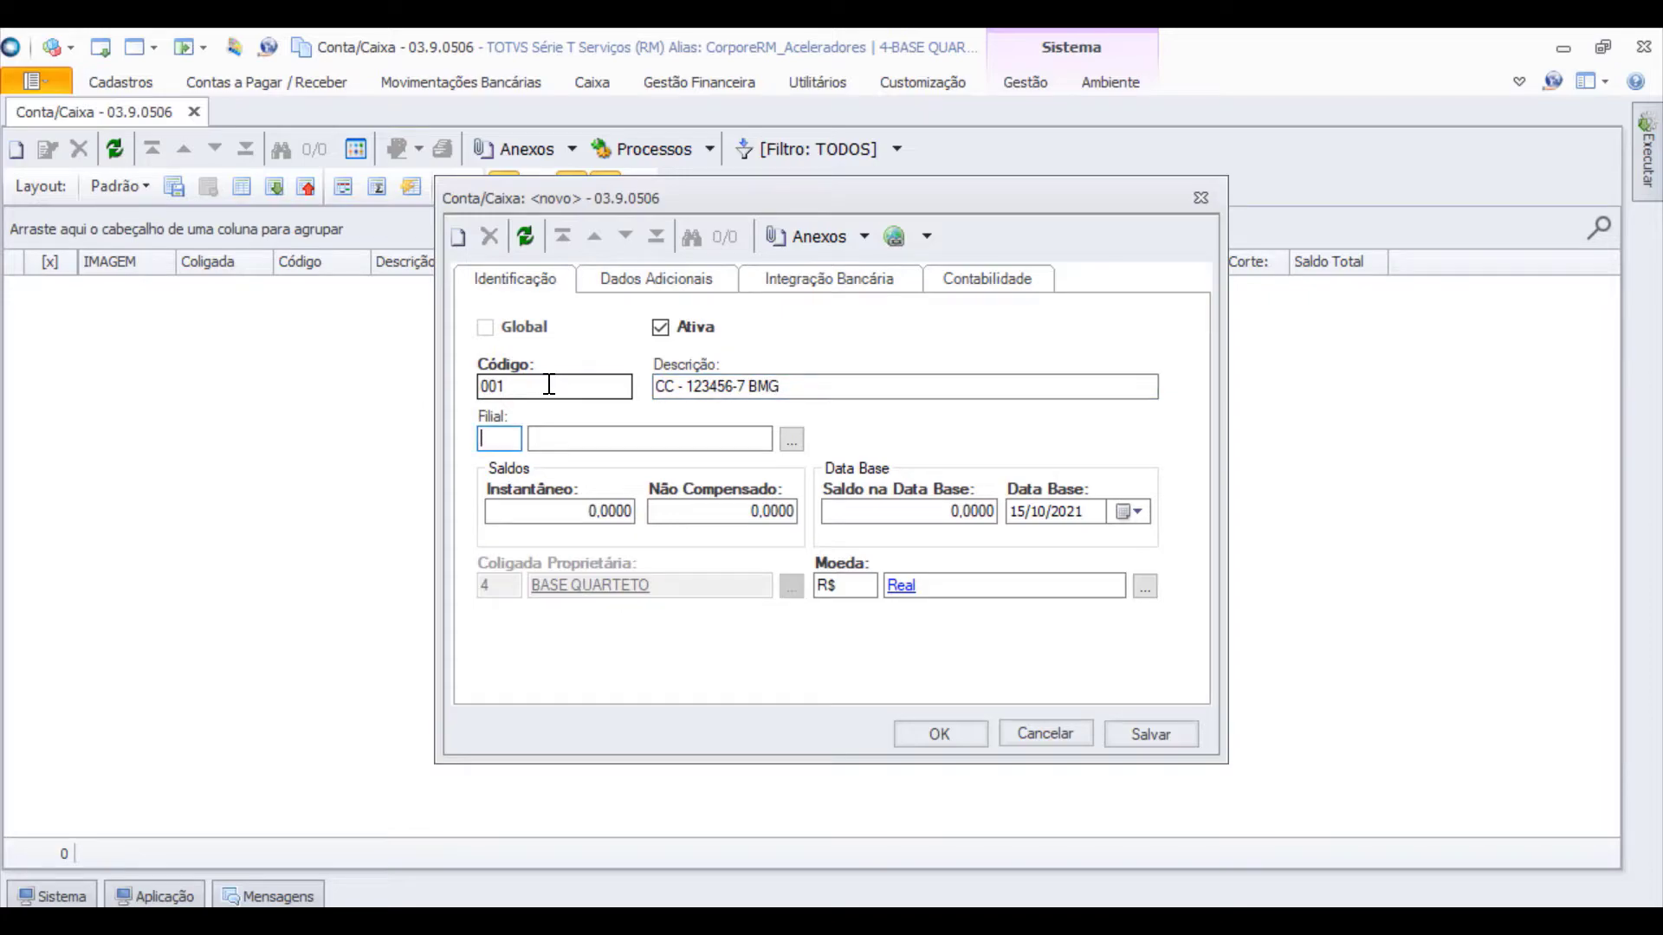
# - Assign branch 2, EMPRESA MODELO S/A, as the account's Filial
pyautogui.click(786, 442)
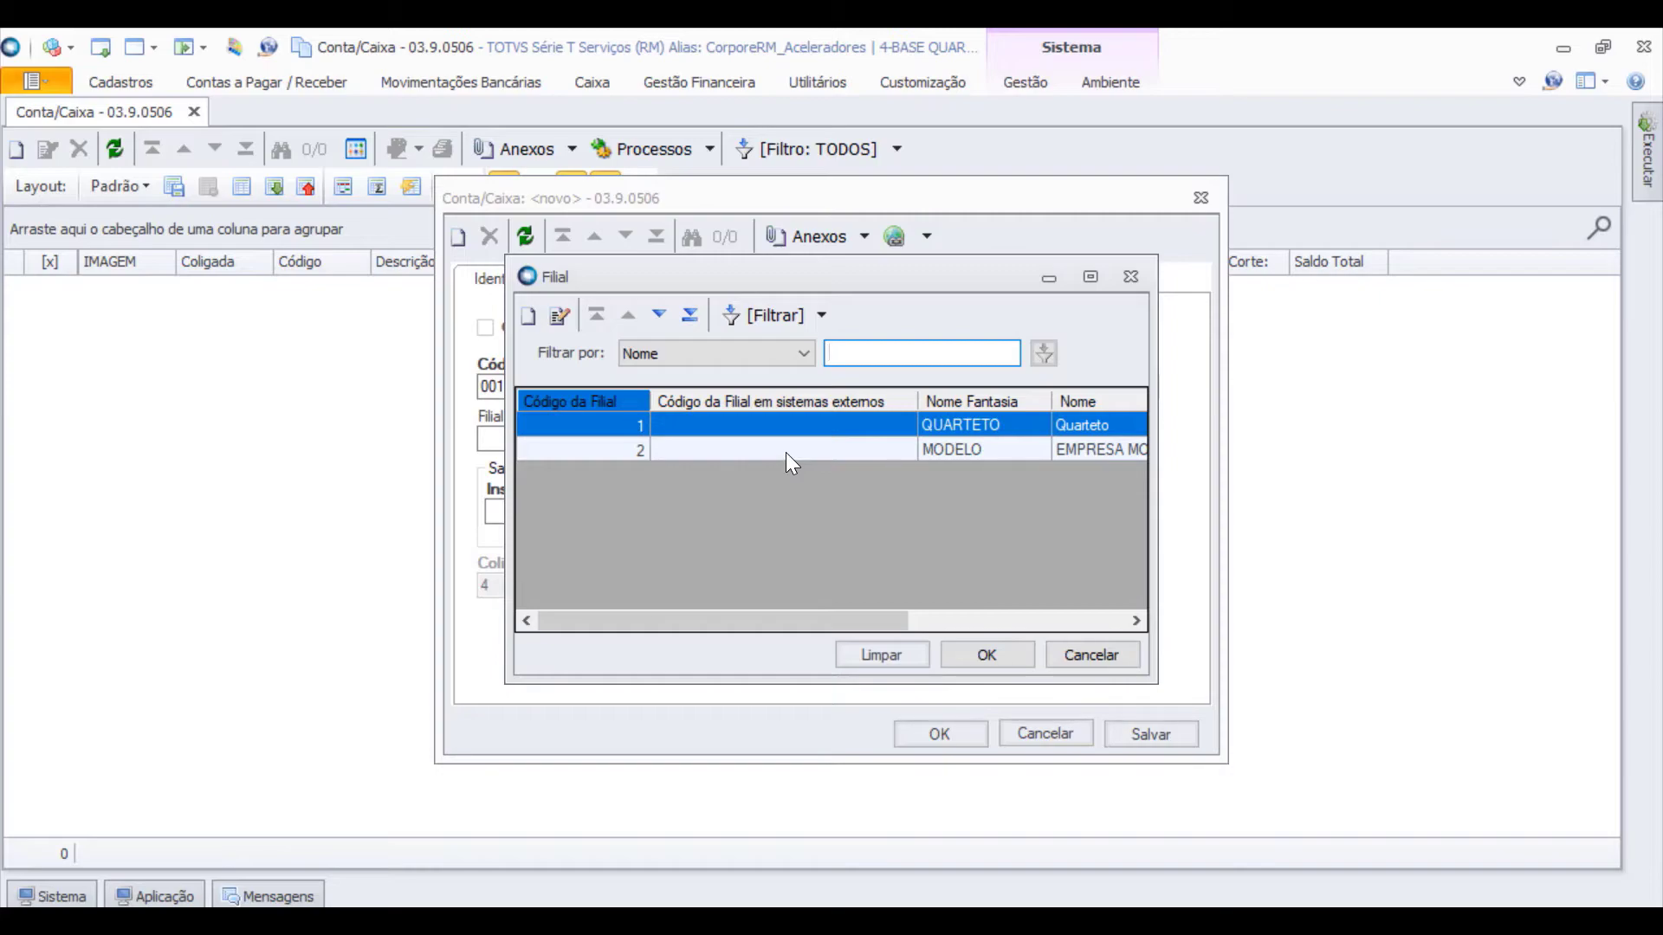
pyautogui.click(786, 452)
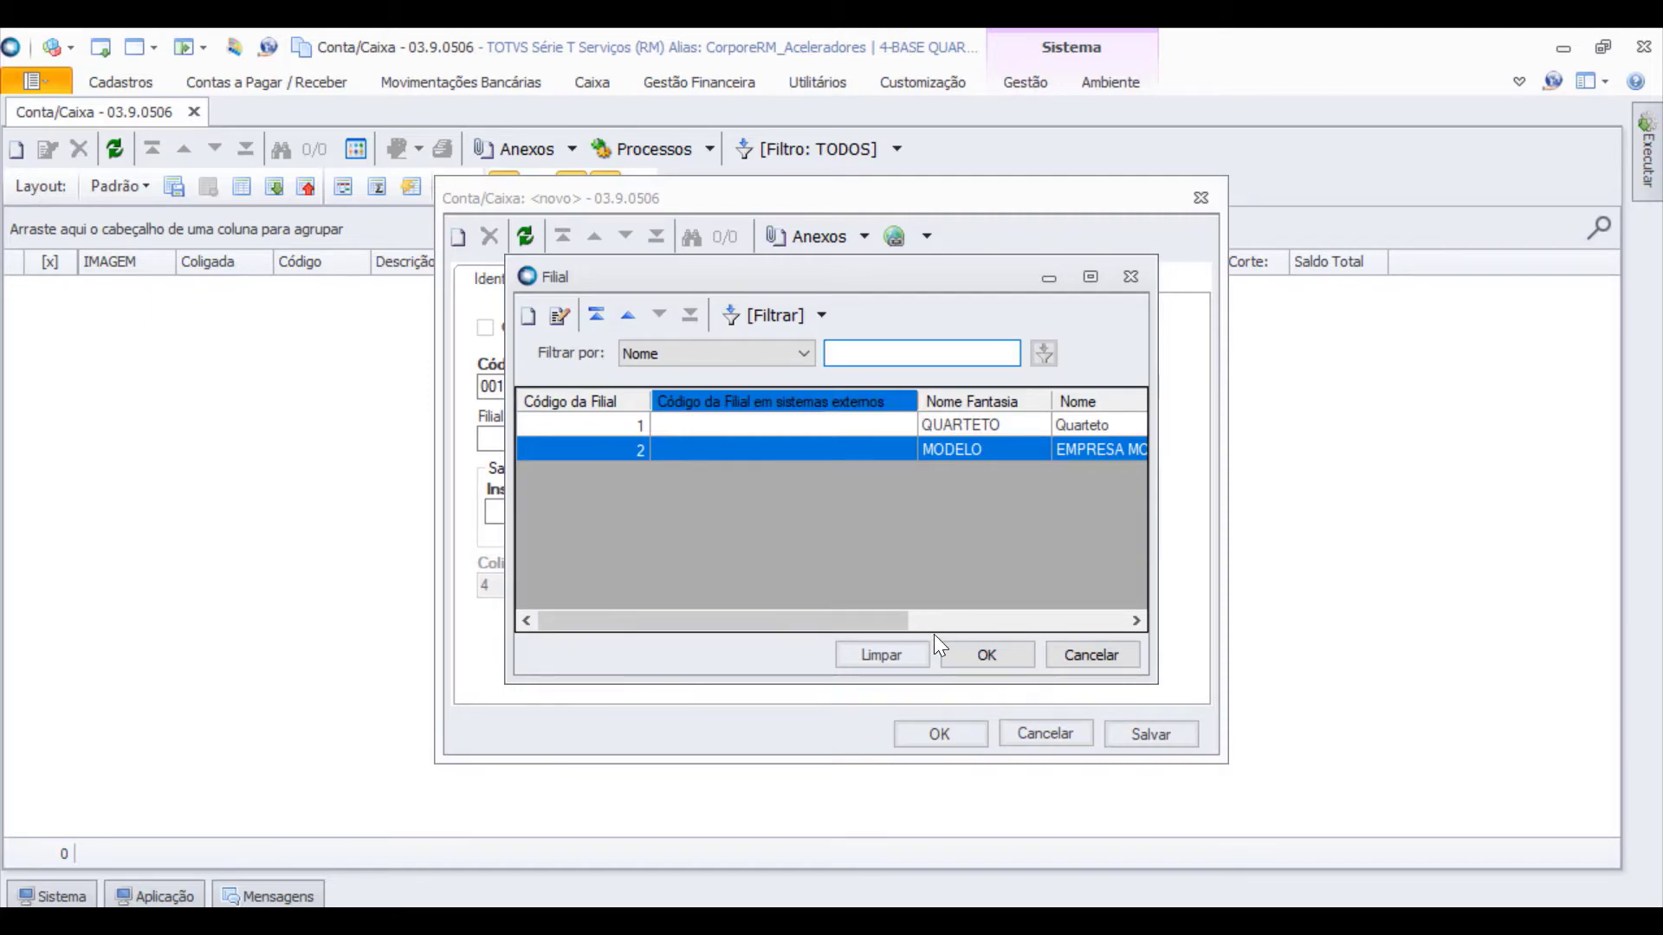
pyautogui.click(981, 659)
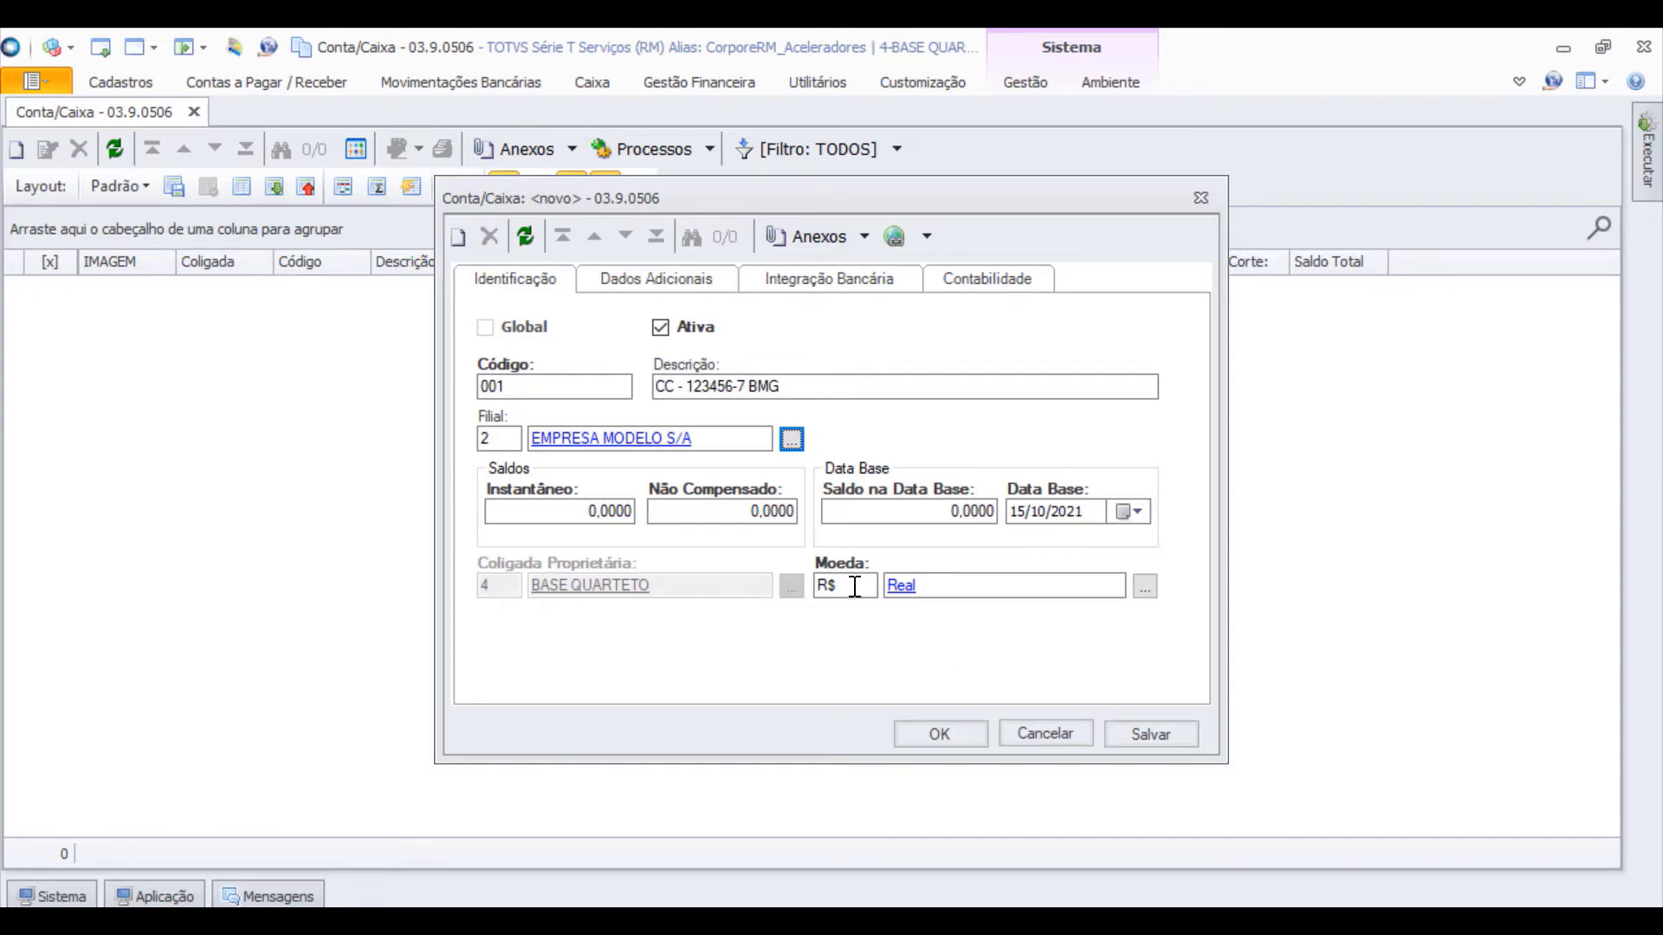
# - Set the account's balance on the base date (Saldo na Data Base) to 1.000,00
pyautogui.click(657, 504)
pyautogui.click(872, 508)
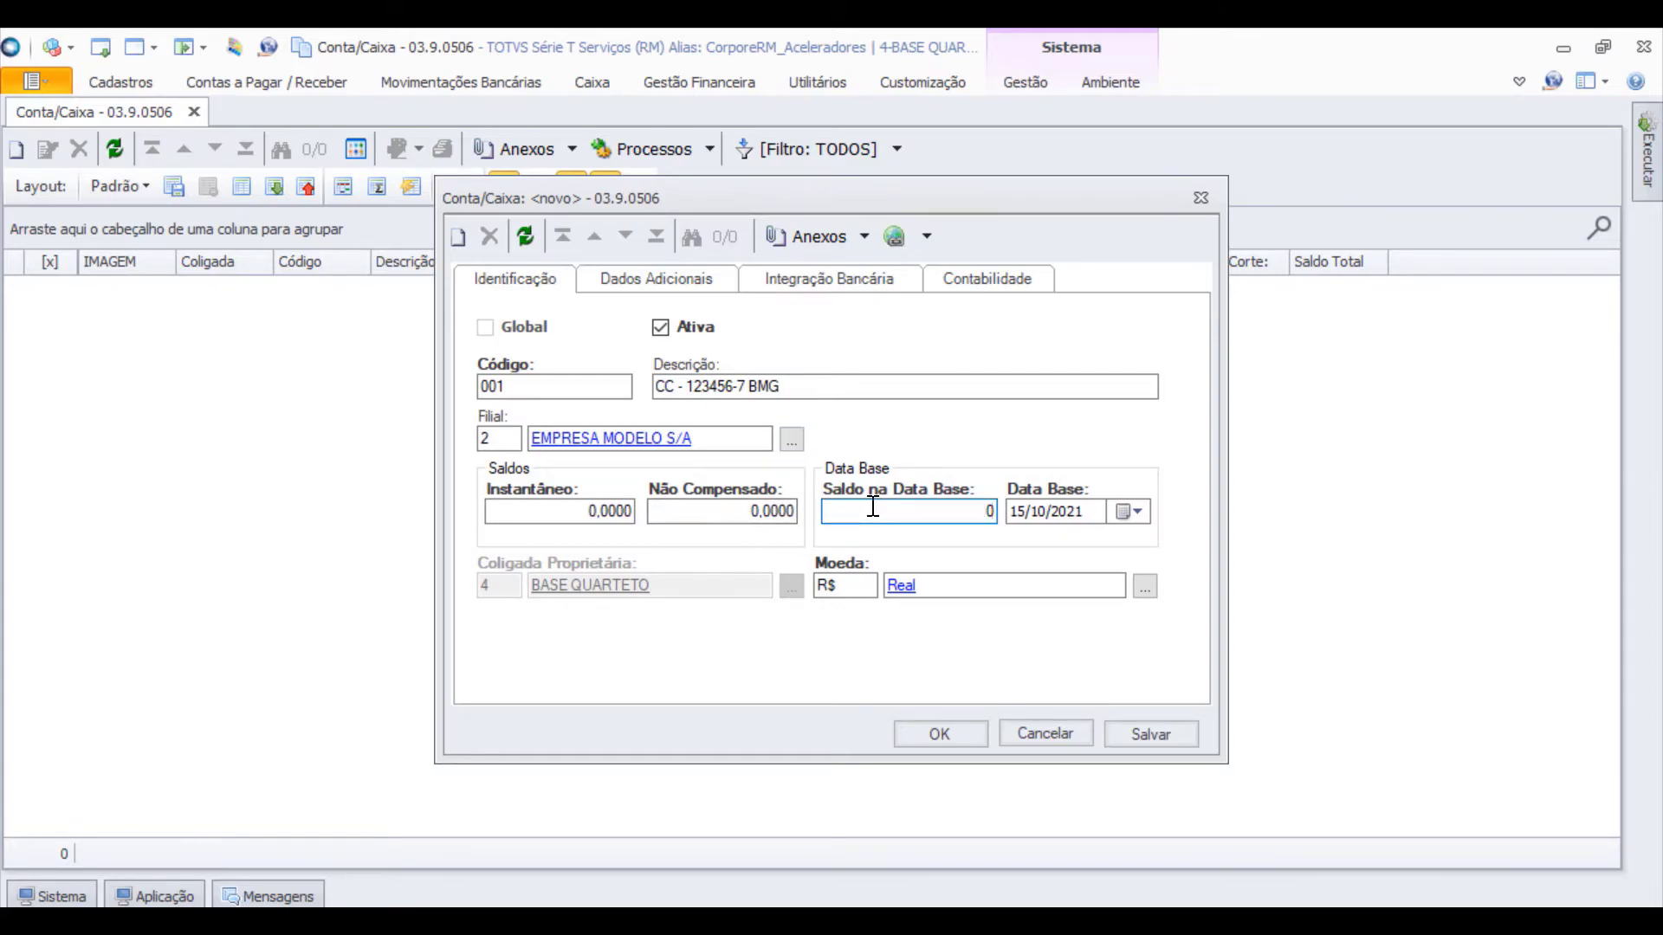
pyautogui.write('1000,00')
pyautogui.press('BackSpace')
pyautogui.press('BackSpace')
pyautogui.press('BackSpace')
pyautogui.write(',')
pyautogui.press('Tab')
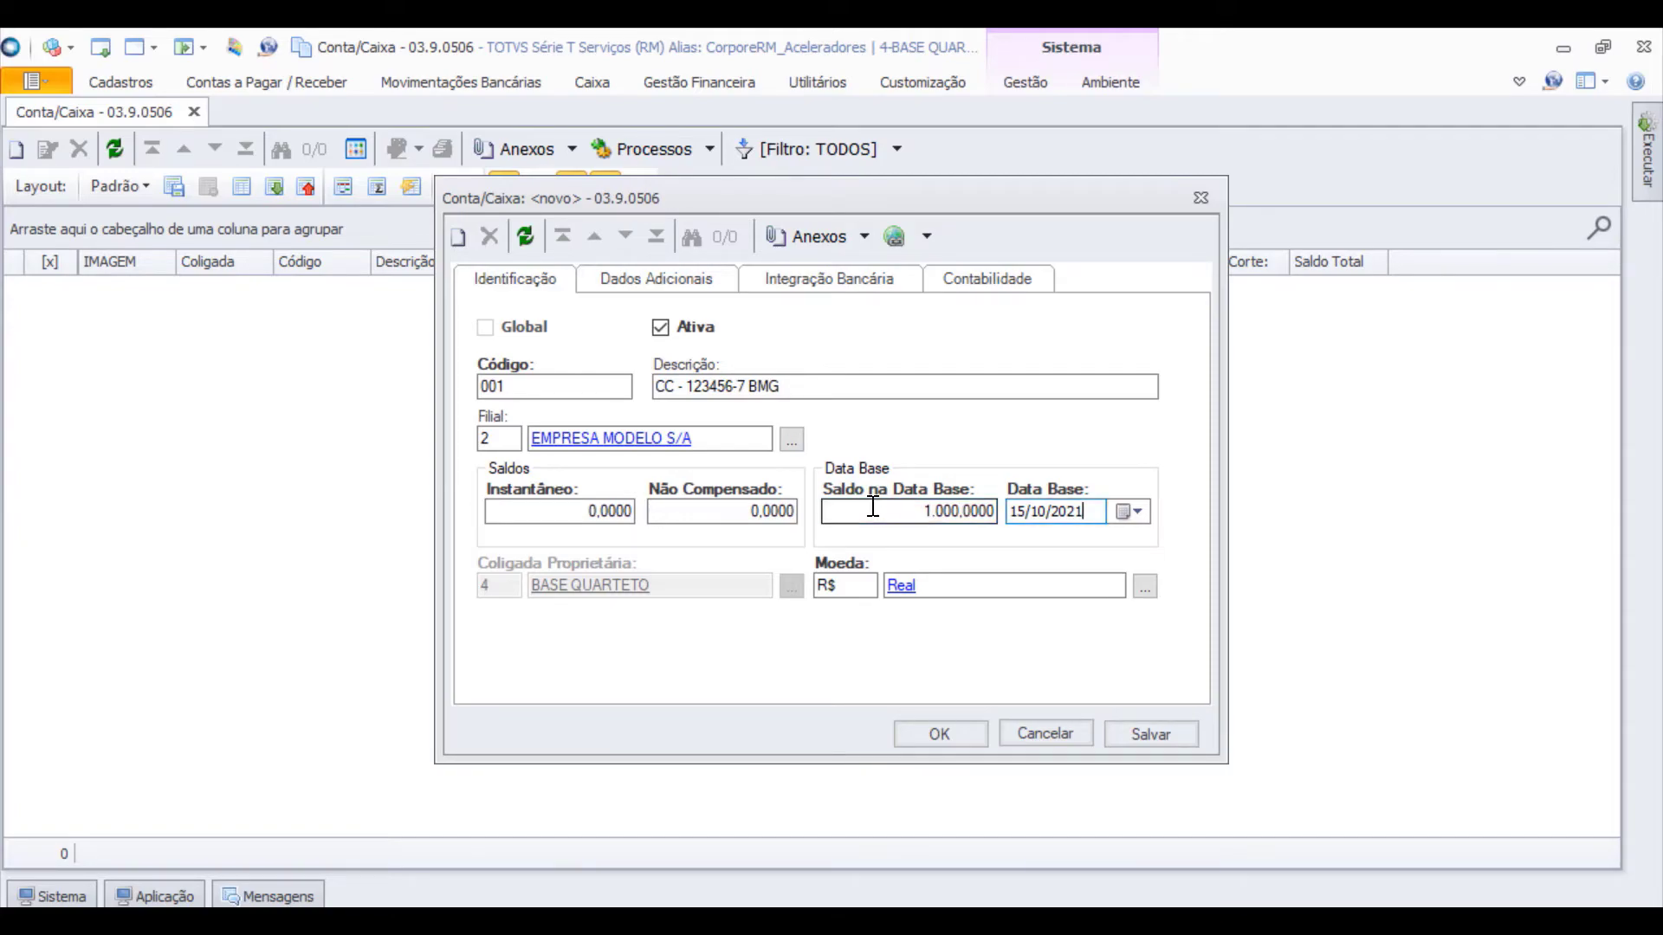
# - Set the account's base date (Data Base) to 01/10/2021
pyautogui.press('Left')
pyautogui.press('Left')
pyautogui.press('Left')
pyautogui.press('Left')
pyautogui.press('Left')
pyautogui.press('Left')
pyautogui.press('Left')
pyautogui.press('Left')
pyautogui.press('Left')
pyautogui.press('BackSpace')
pyautogui.write('01')
# - Look up REAL in the currency list and assign it as the account's currency
pyautogui.click(1145, 586)
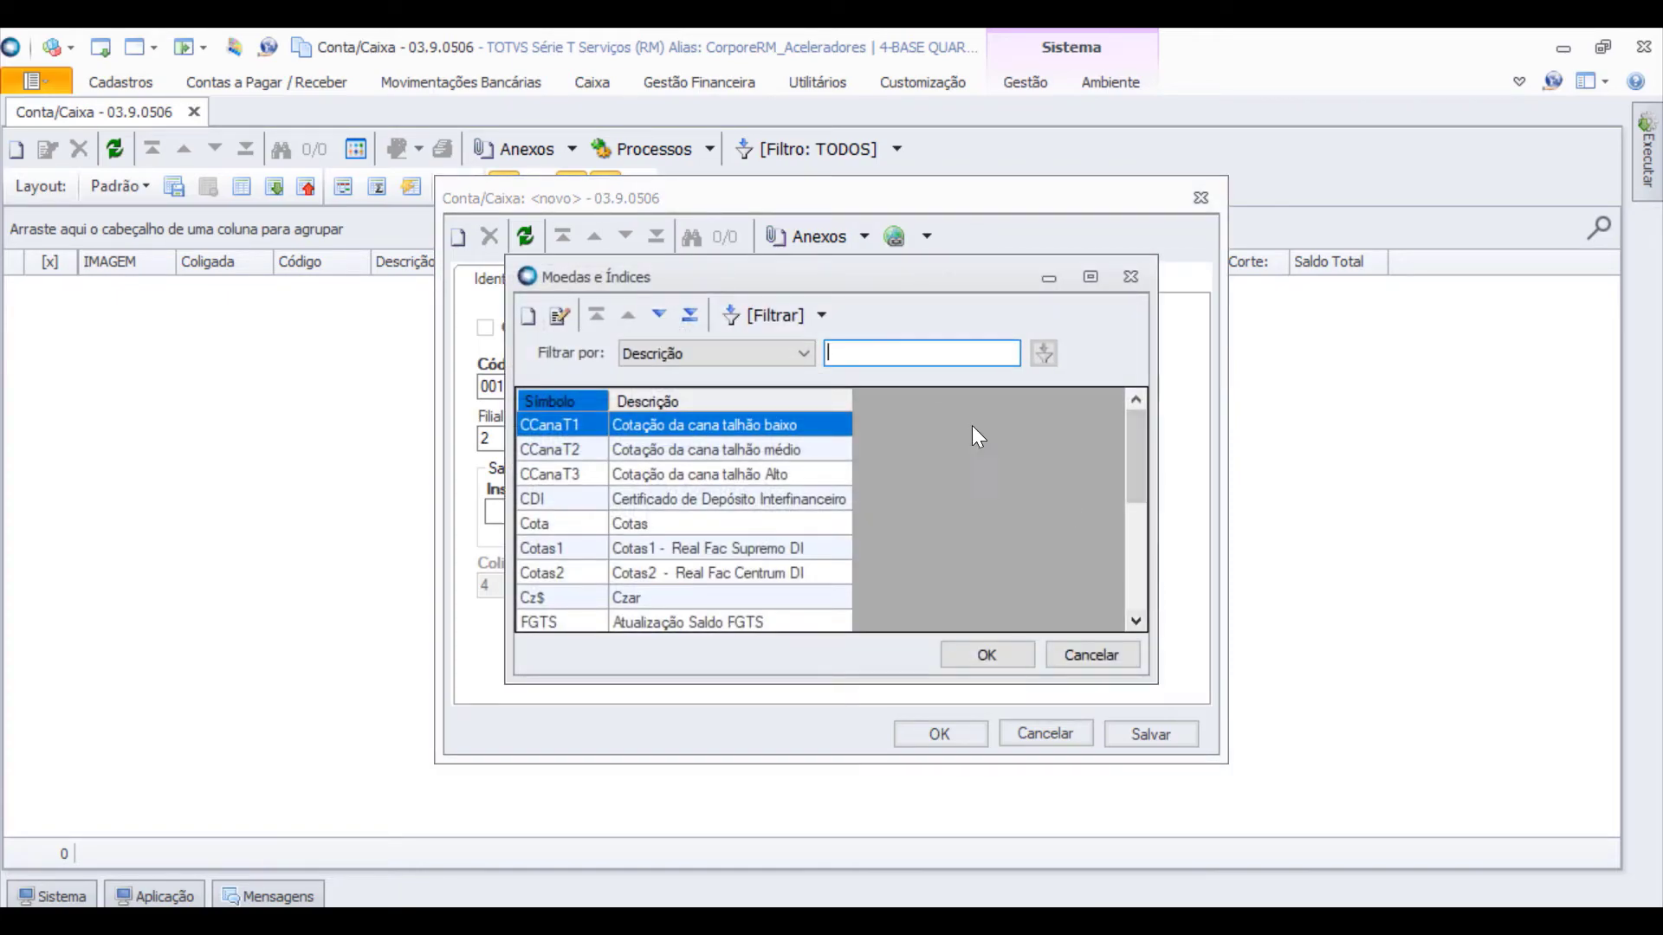
pyautogui.write('REAL')
pyautogui.click(1043, 352)
pyautogui.click(987, 655)
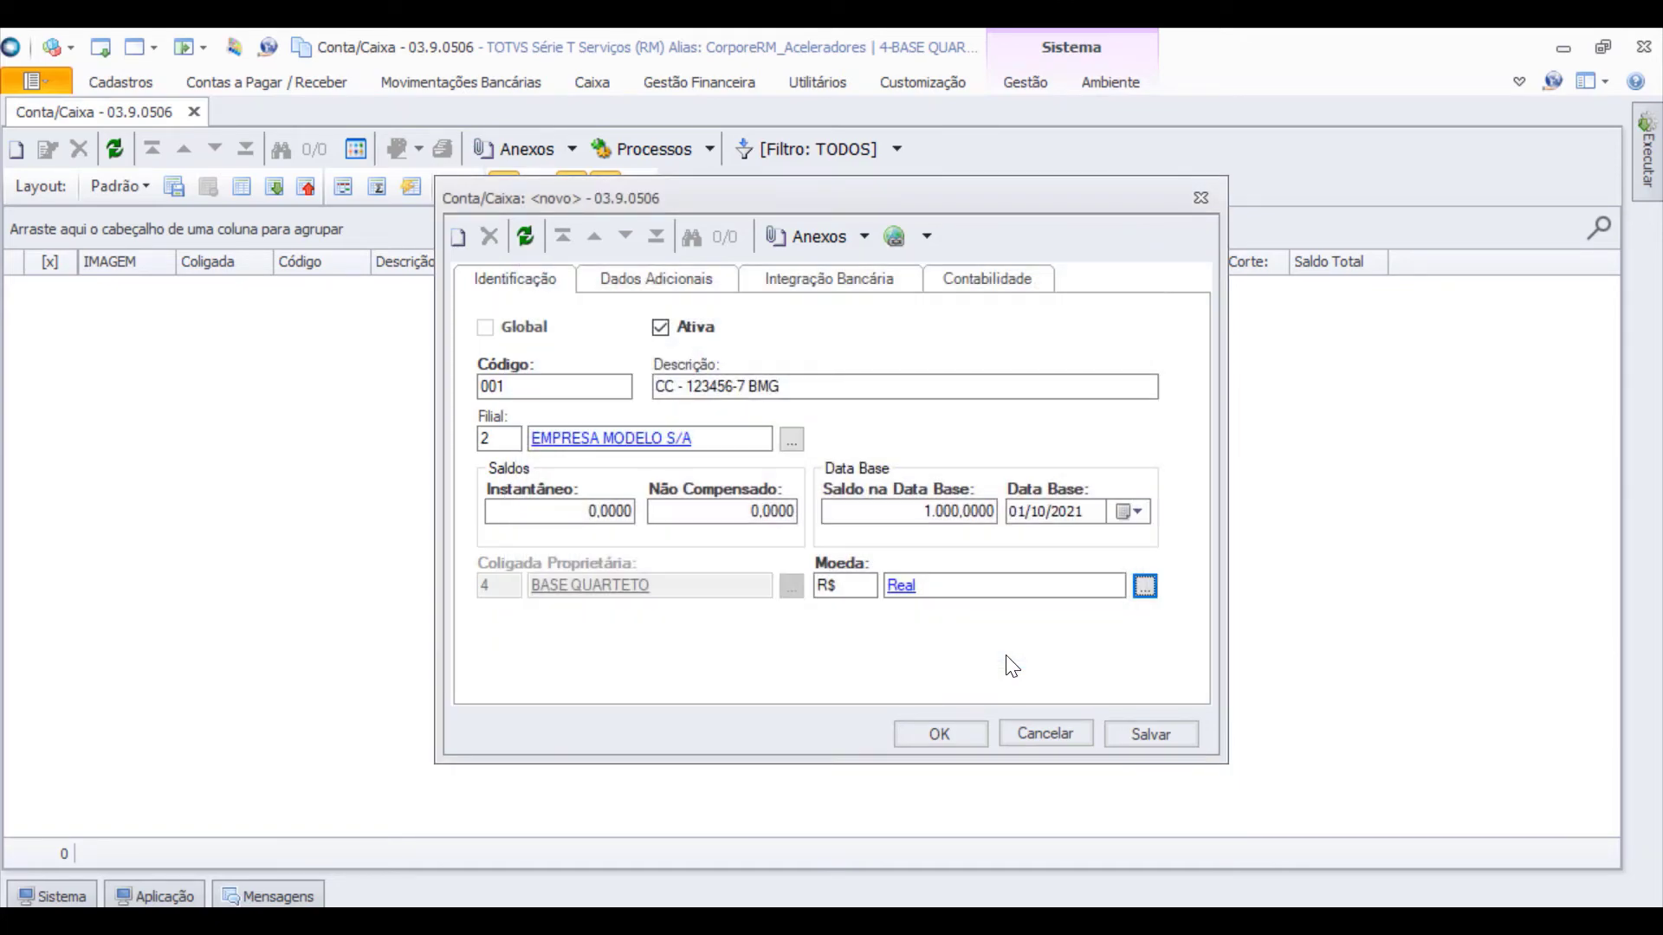
# - Enable the lower limit (Limite Inferior) in the account's additional data and set it to 1000
pyautogui.click(704, 293)
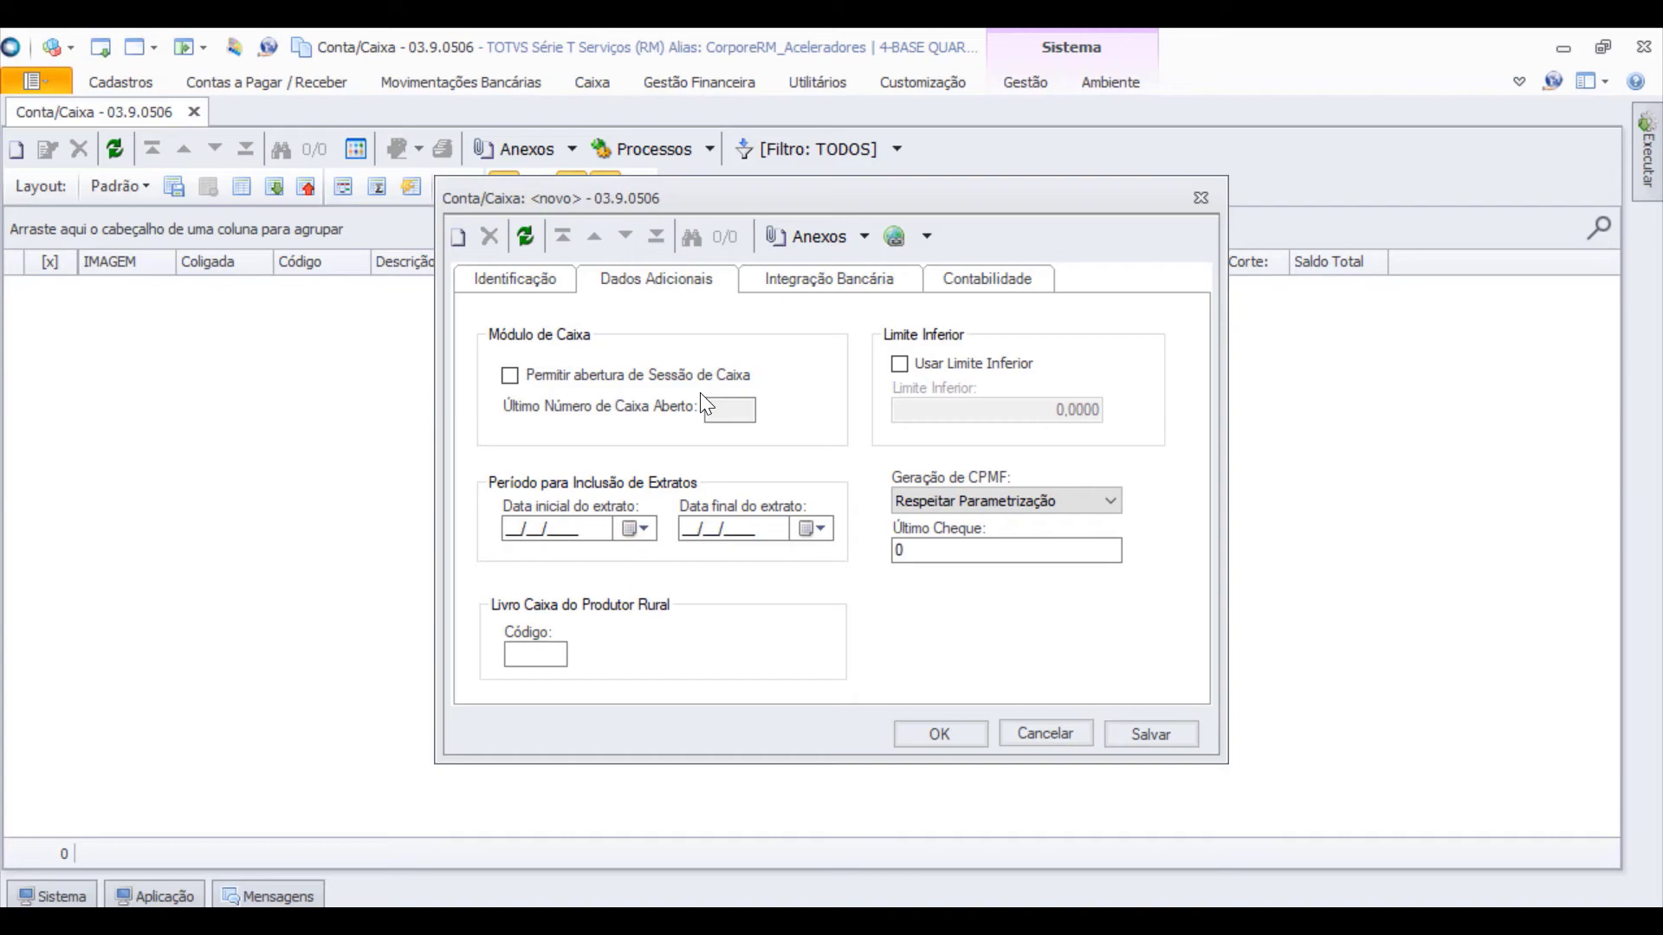
pyautogui.click(899, 365)
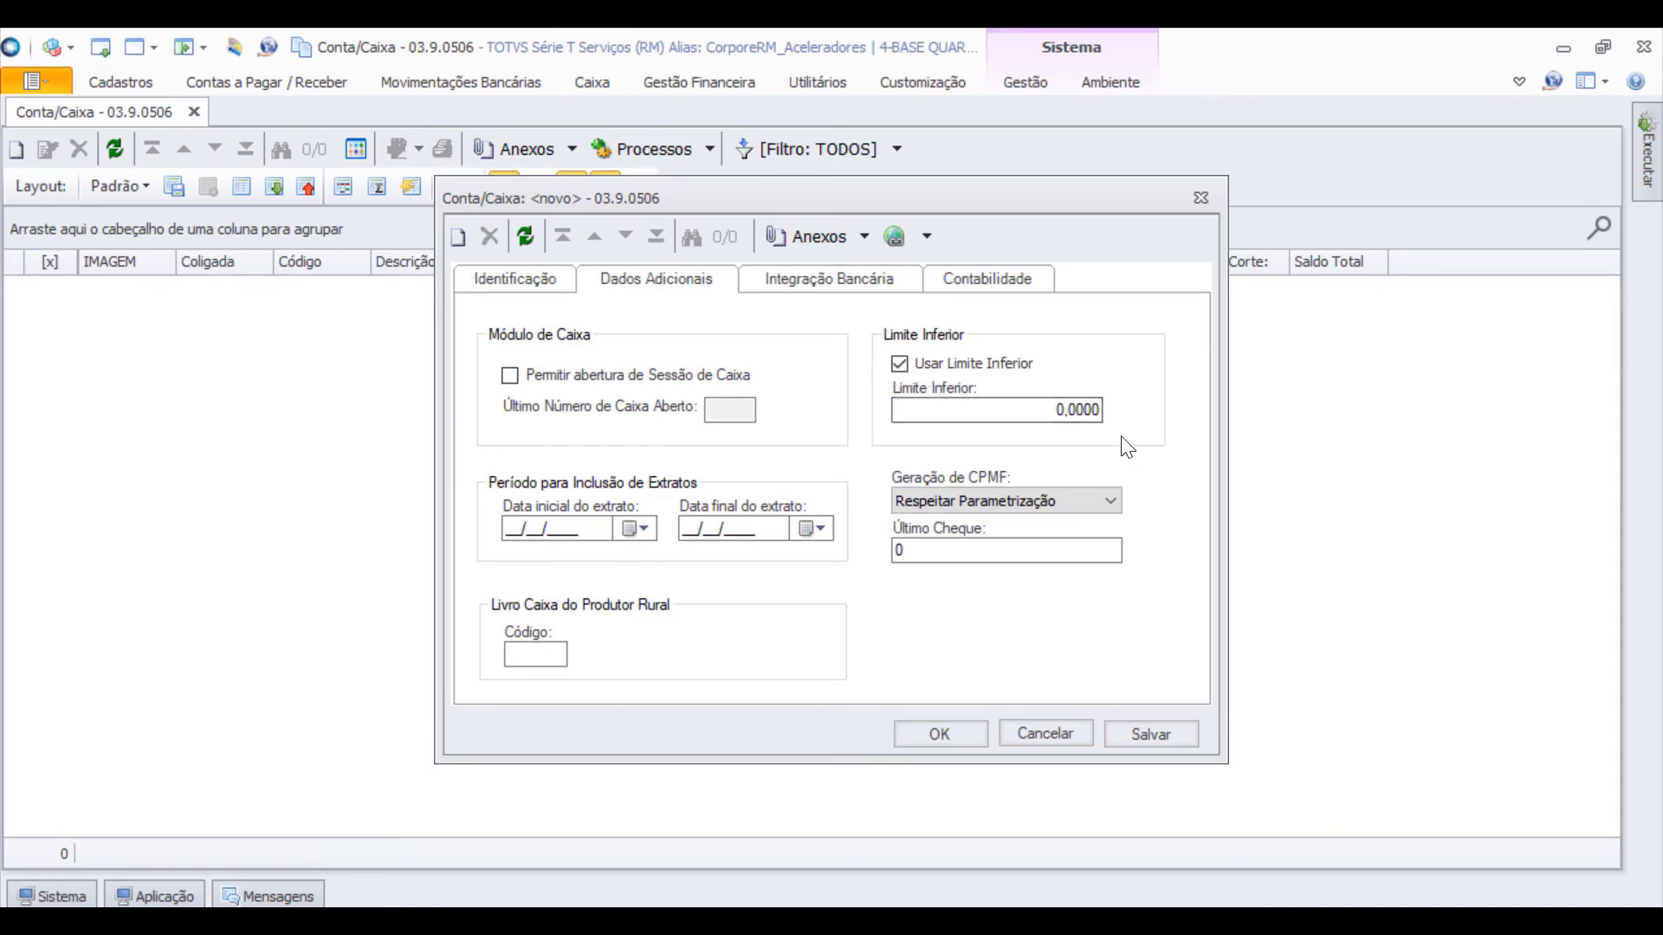
pyautogui.click(1060, 411)
pyautogui.write('0')
pyautogui.press('BackSpace')
pyautogui.write('1')
pyautogui.write('000')
pyautogui.press('Tab')
# - Link the account to bank 318, BANCO BMG, in the bank integration data
pyautogui.click(801, 282)
pyautogui.click(956, 369)
pyautogui.click(752, 520)
pyautogui.click(982, 655)
# - Link agency 0001, AGENCIA CENTRO, and its bank account, saving and closing the new record
pyautogui.click(957, 438)
pyautogui.click(970, 651)
pyautogui.click(959, 501)
pyautogui.click(974, 650)
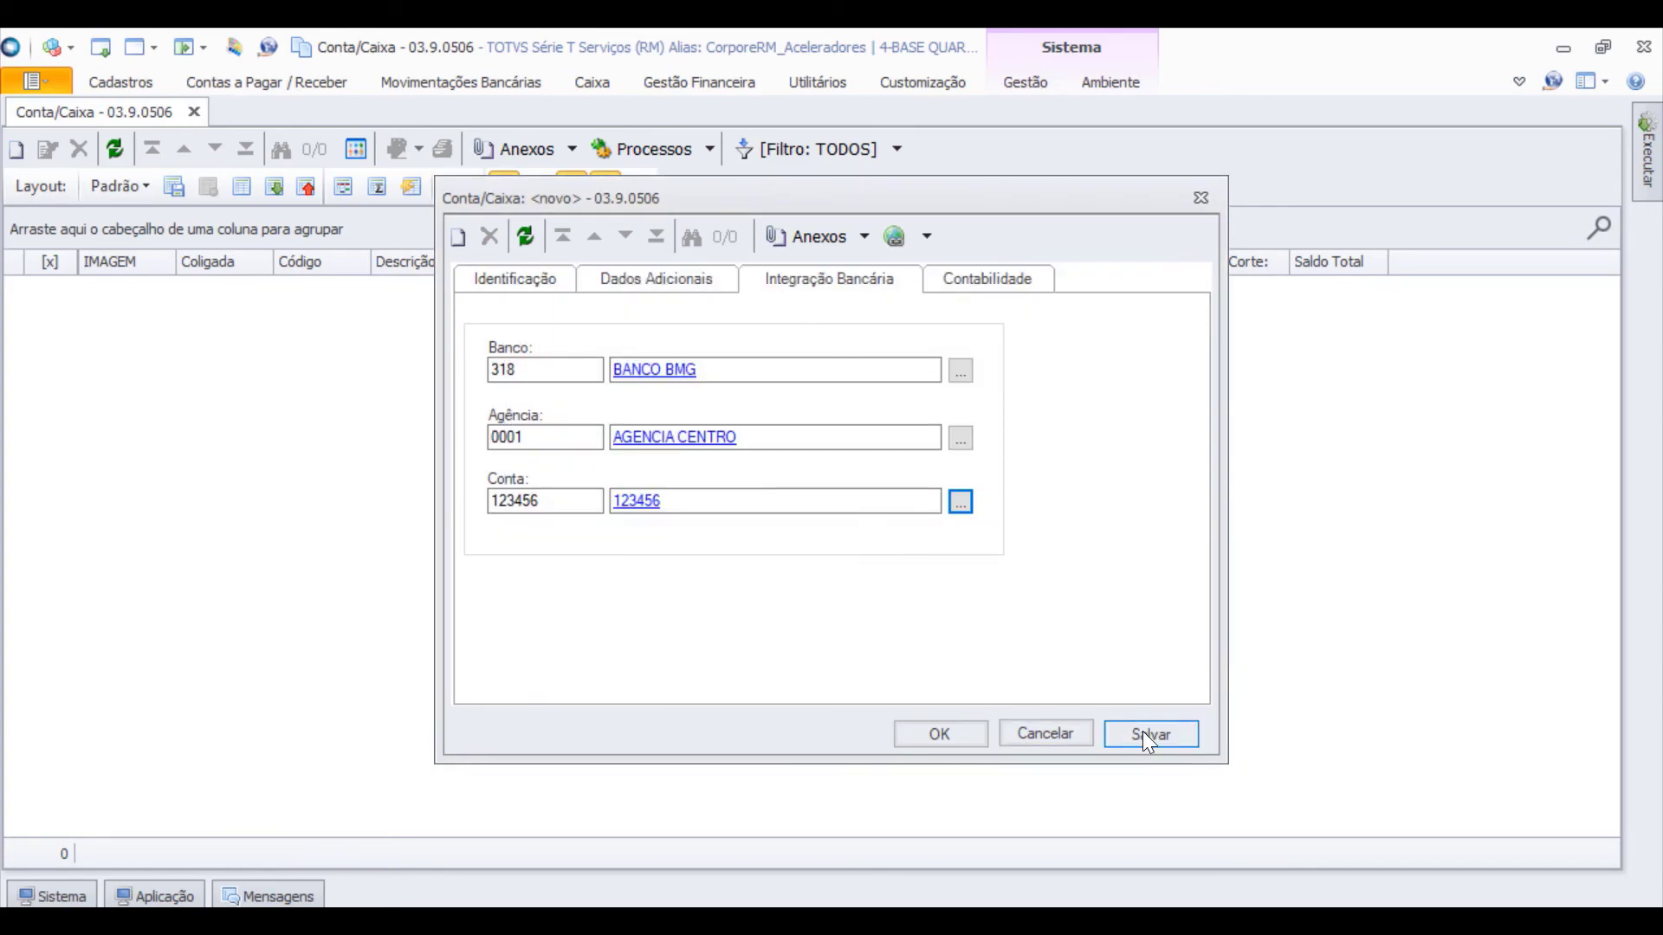
pyautogui.click(1141, 731)
pyautogui.click(925, 735)
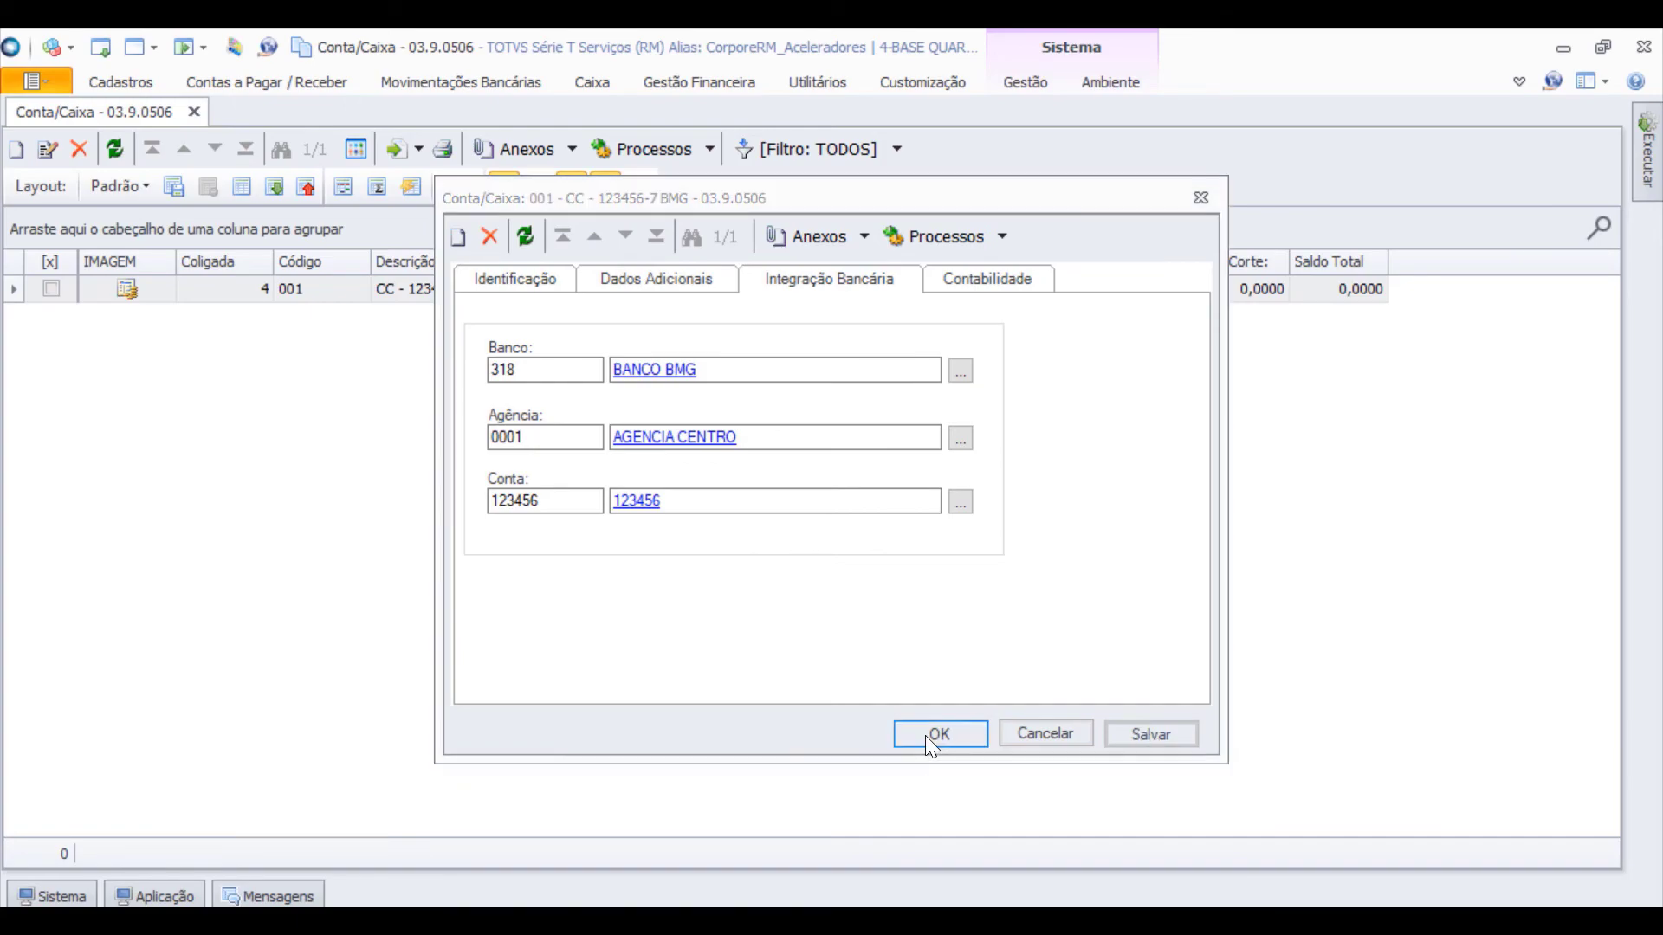
# - Reopen the record with code 001 for editing, review its additional data and close it
pyautogui.click(51, 288)
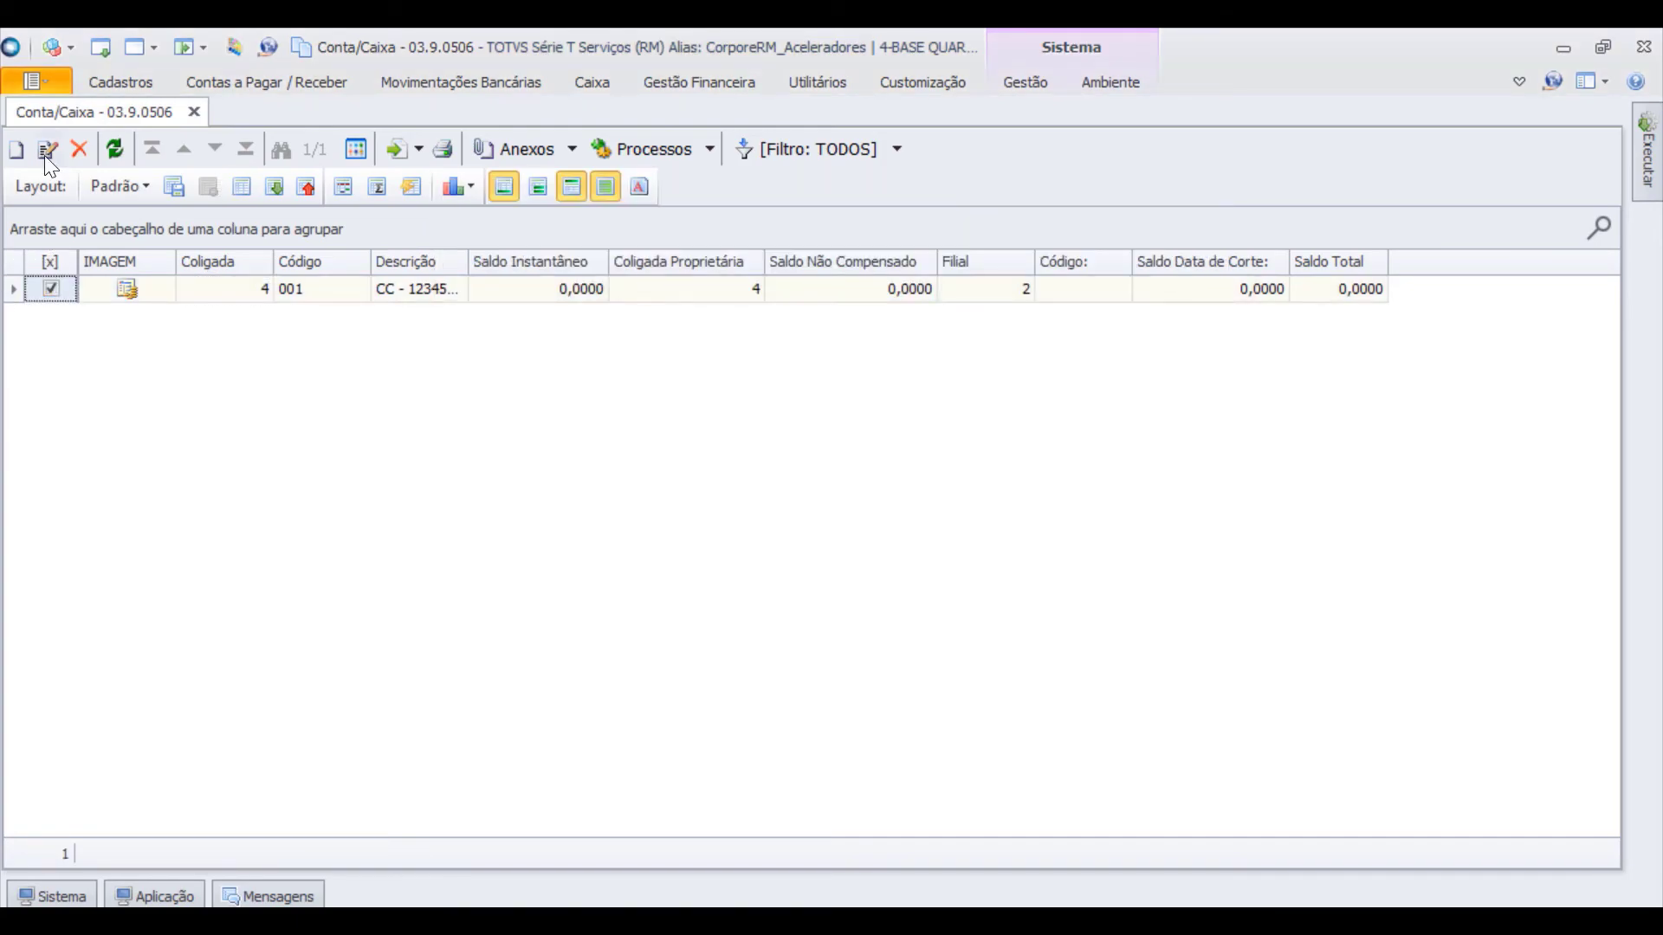
pyautogui.click(48, 149)
pyautogui.click(634, 281)
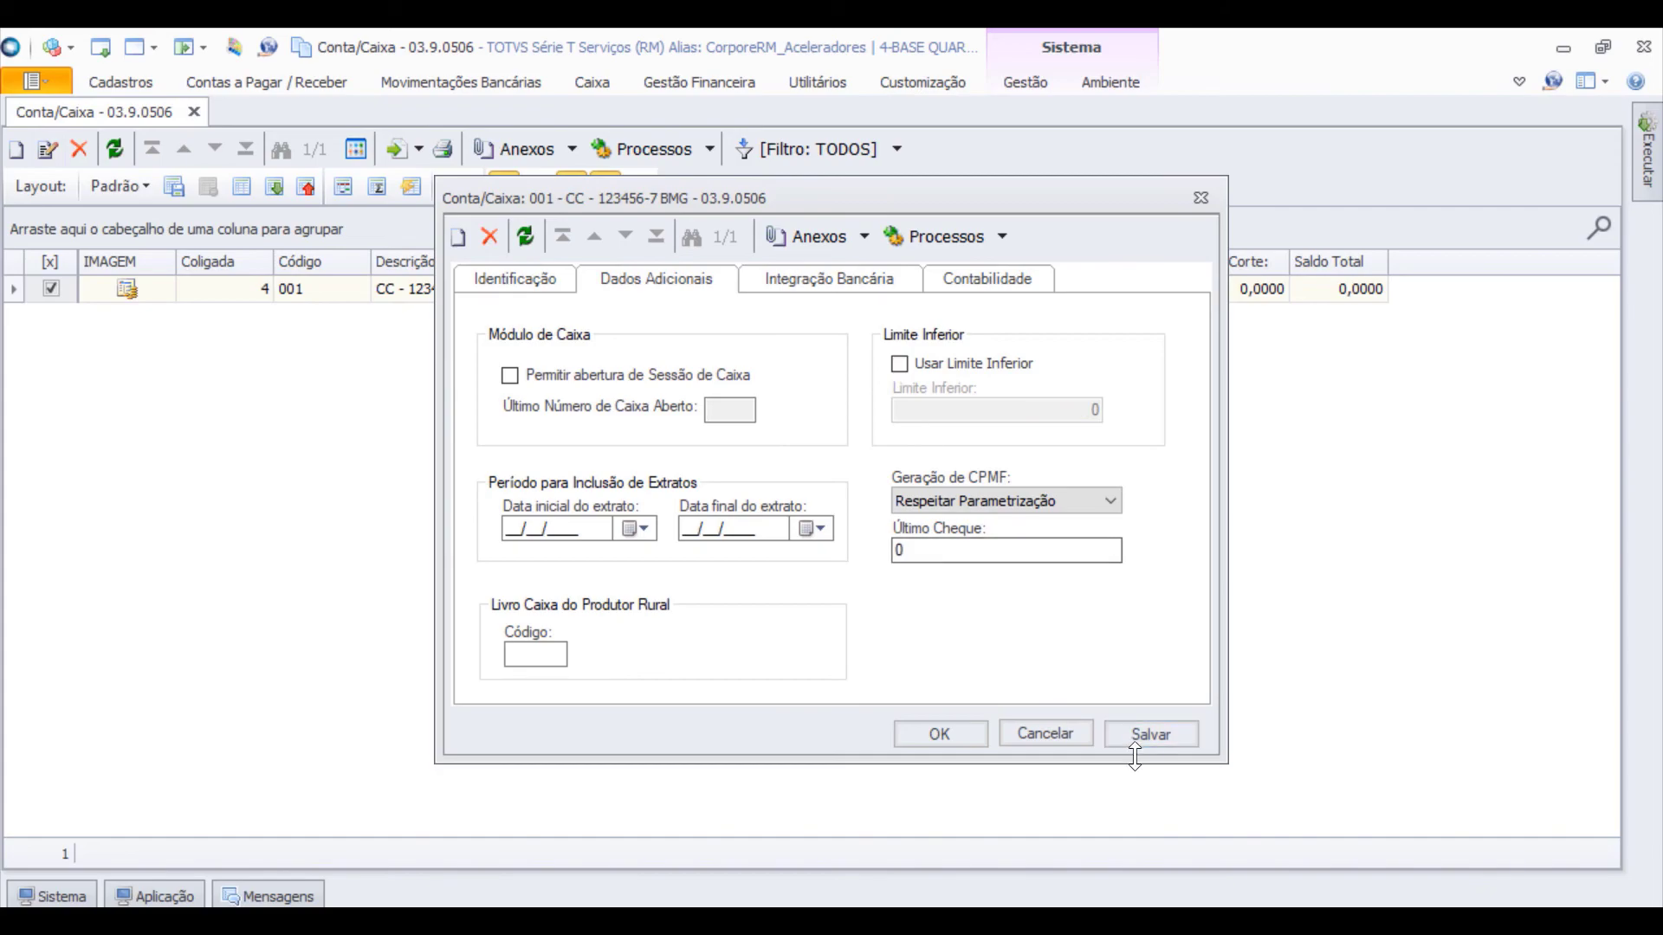
pyautogui.click(942, 734)
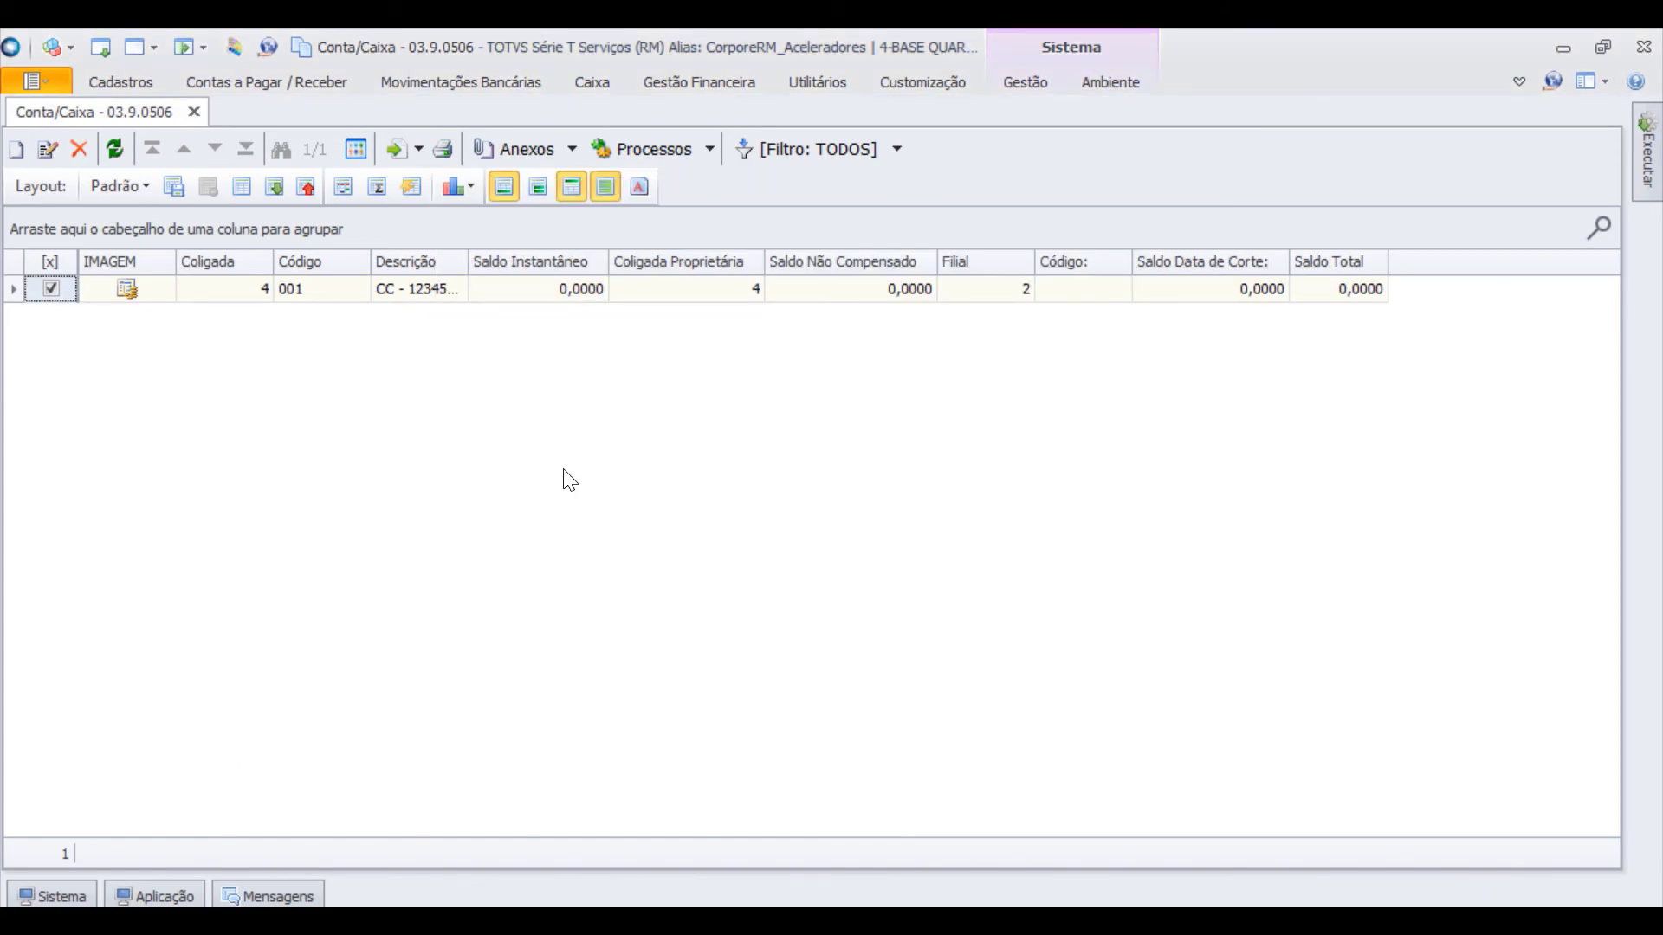
# - Start deleting the selected account record and decline the deletion
pyautogui.click(79, 150)
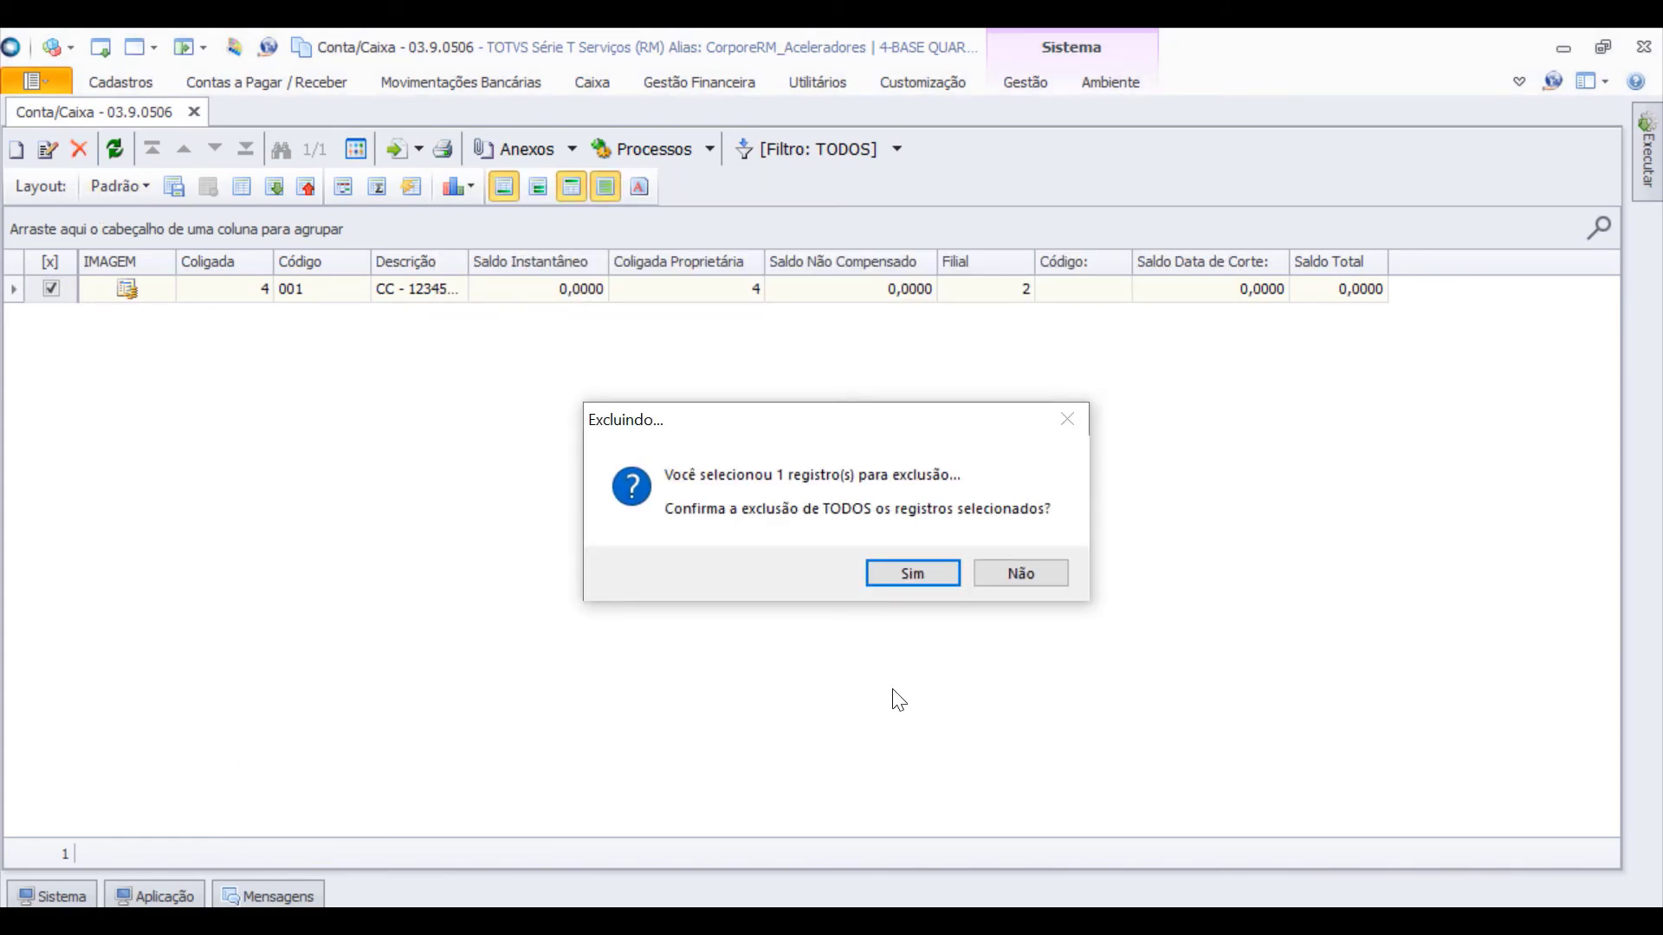
pyautogui.click(1021, 574)
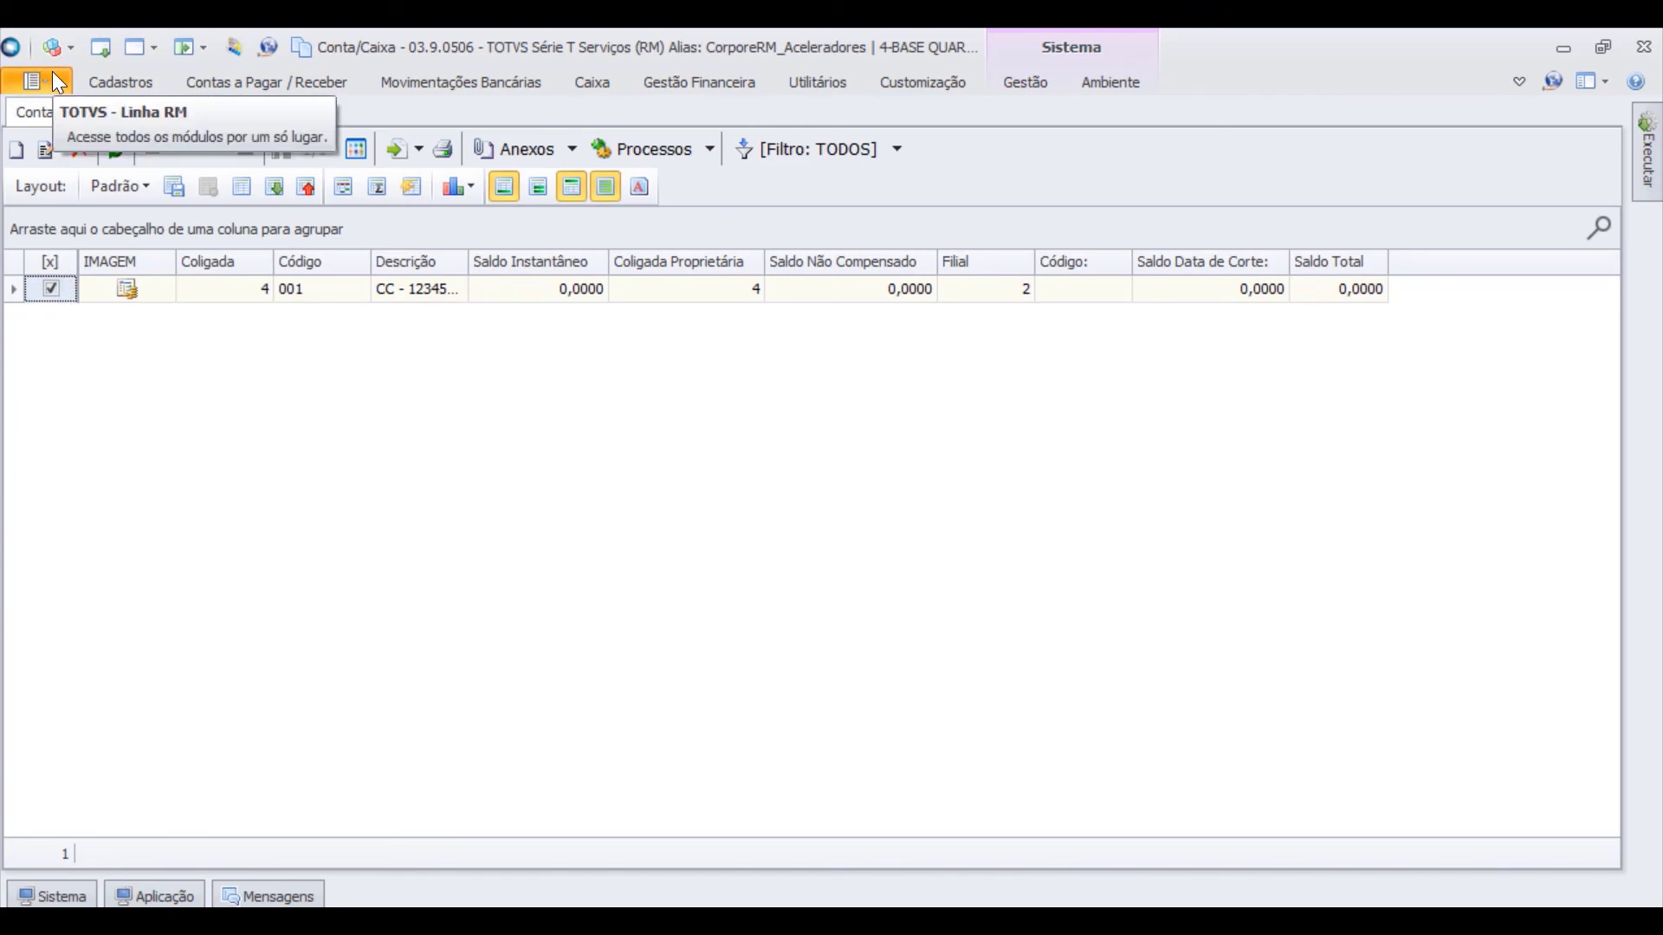